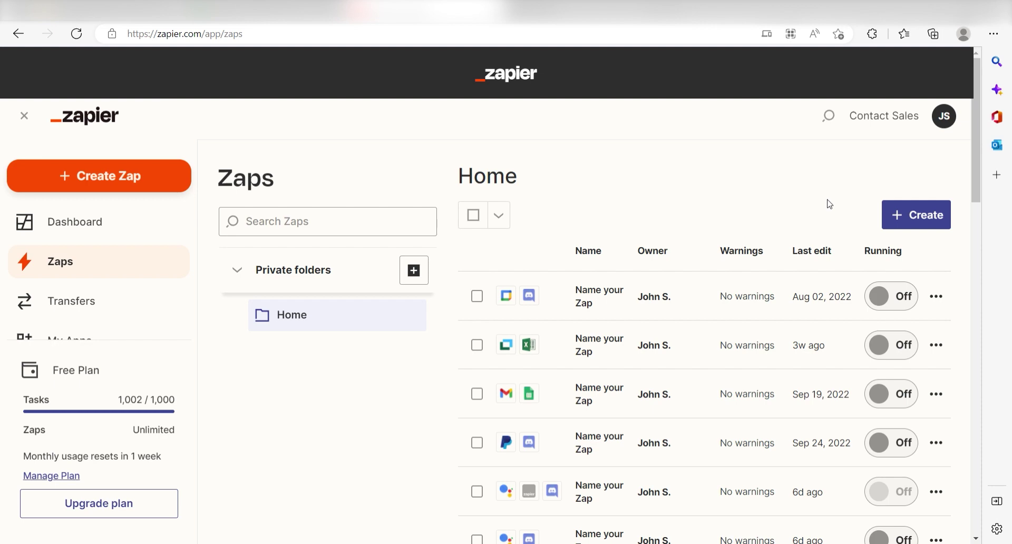
# Step: Start a new Zap whose trigger is Slack's New Message Posted to Channel event
pyautogui.click(182, 188)
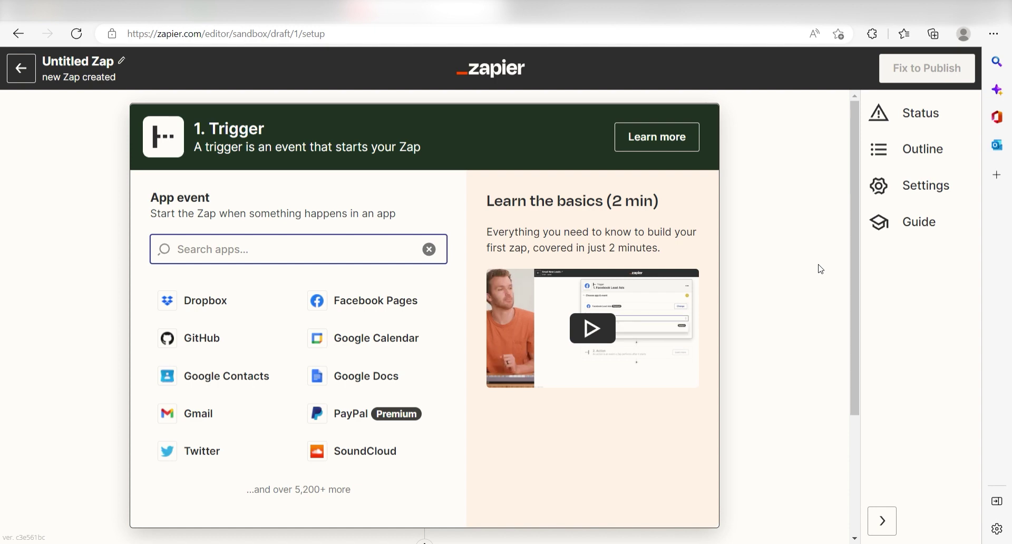
pyautogui.write('slack')
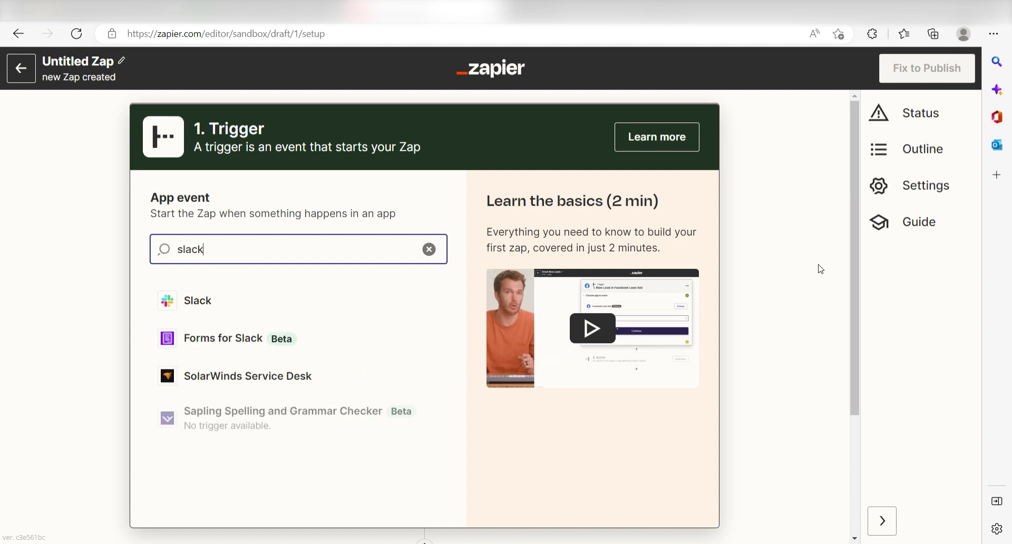
pyautogui.click(352, 304)
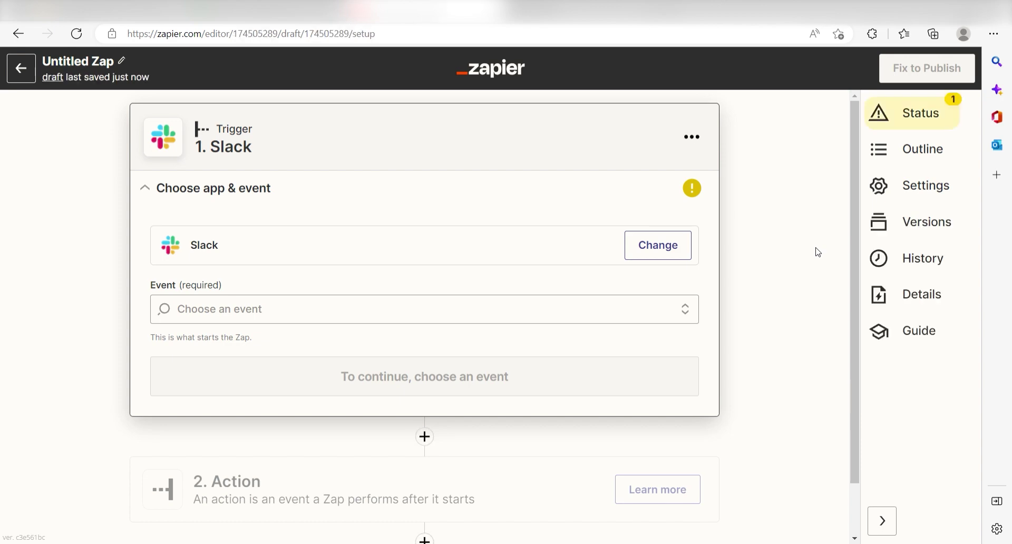
pyautogui.click(663, 313)
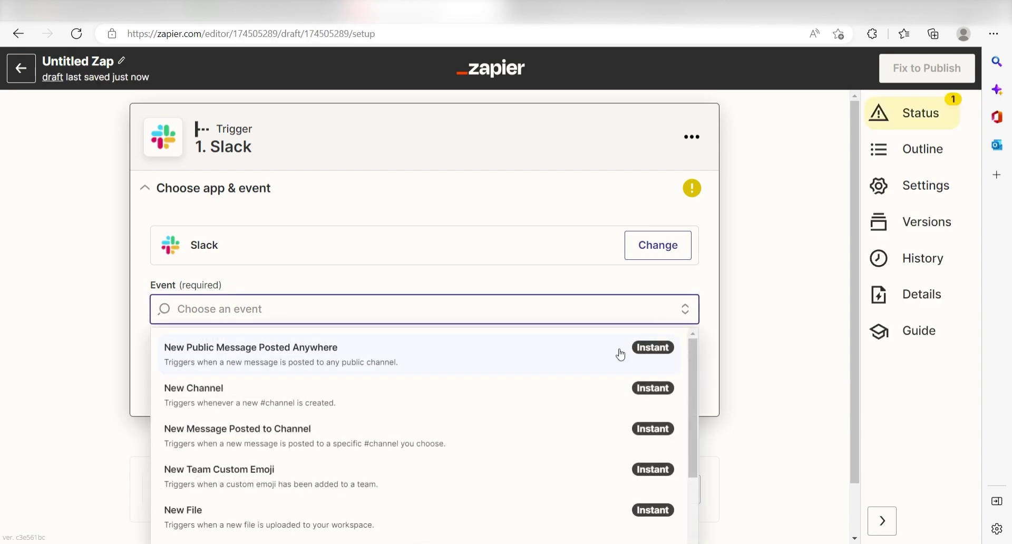
pyautogui.click(582, 437)
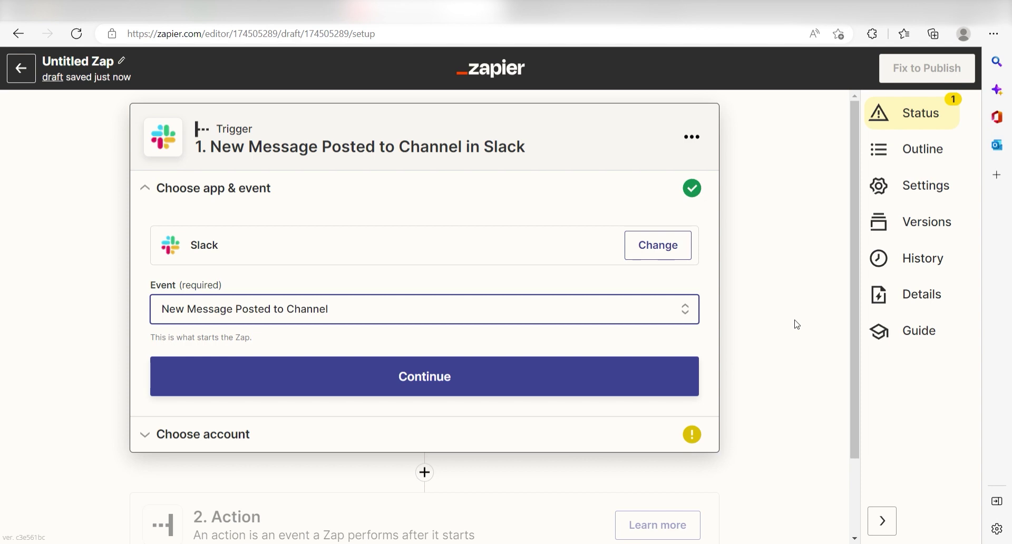
pyautogui.click(562, 383)
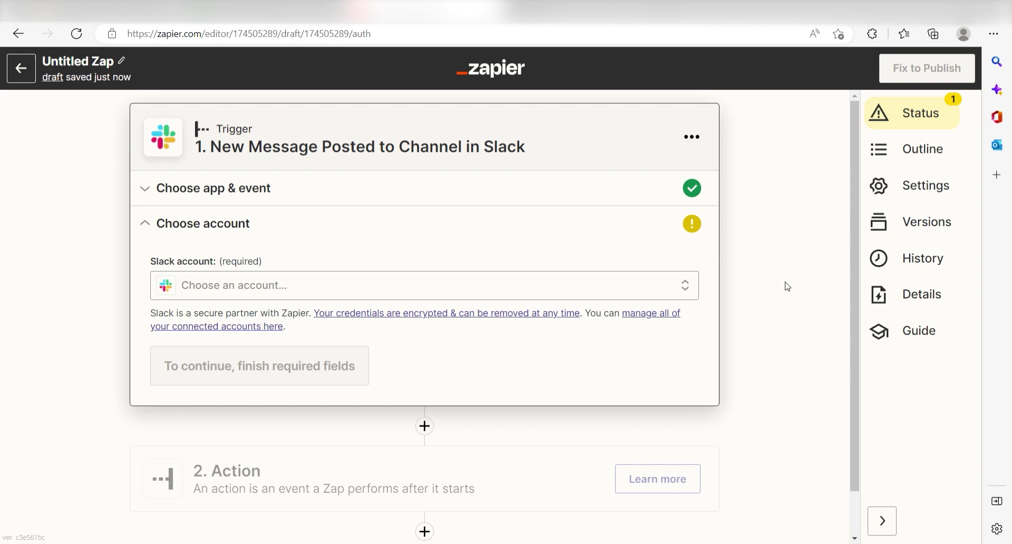
# Step: Sign in to Slack and allow Zapier access to the workspace
pyautogui.click(682, 289)
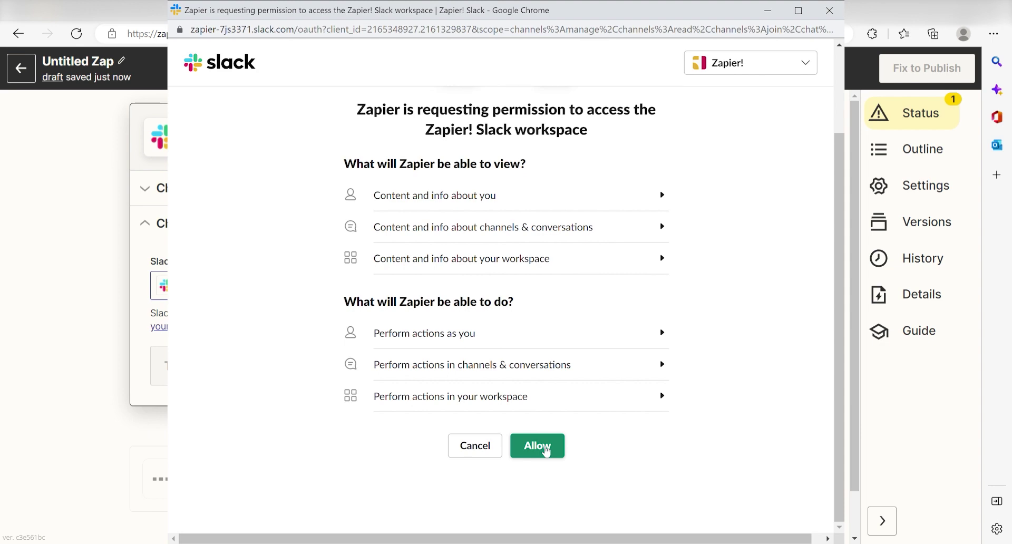
pyautogui.click(545, 448)
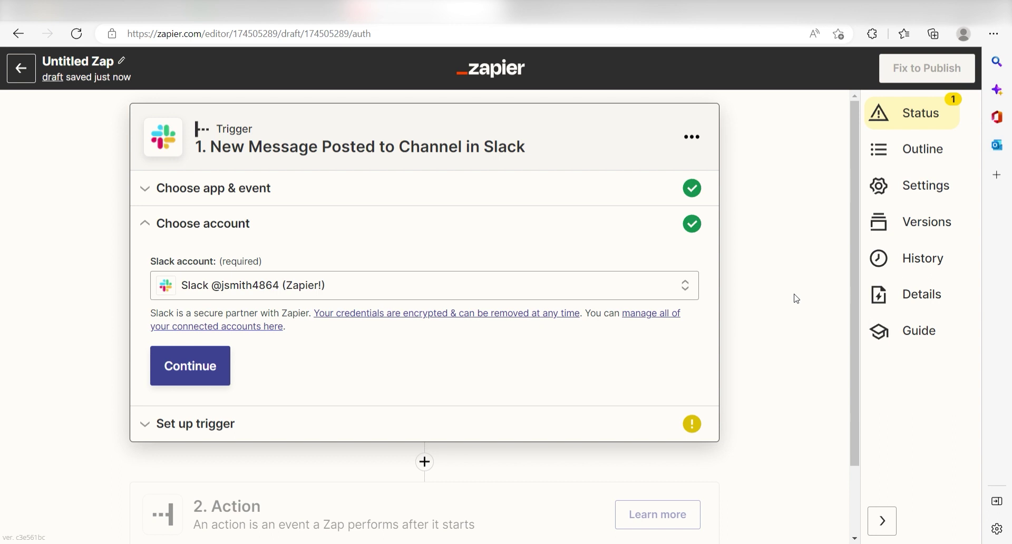
# Step: Set the trigger channel to general, test it for a sample message, then continue
pyautogui.click(221, 364)
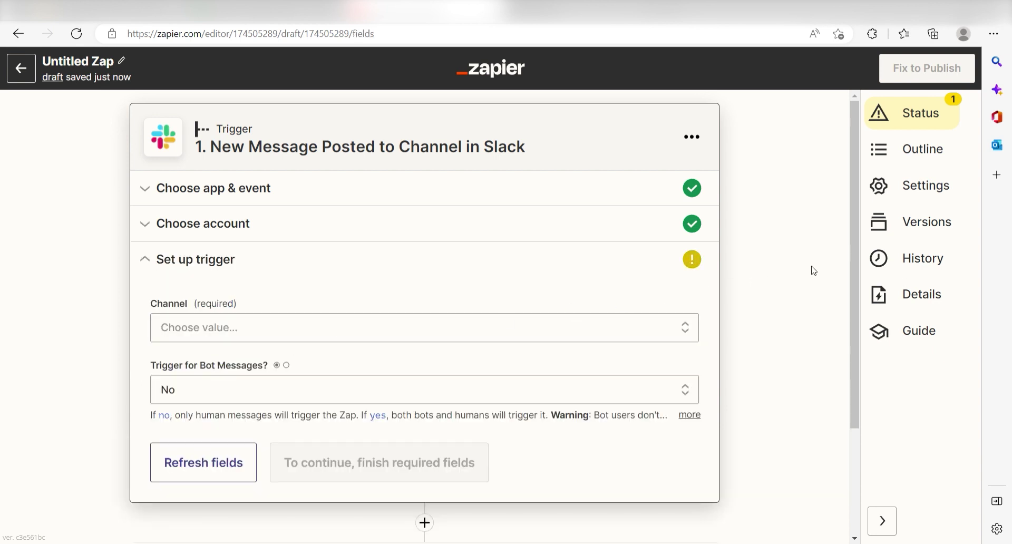
pyautogui.click(673, 334)
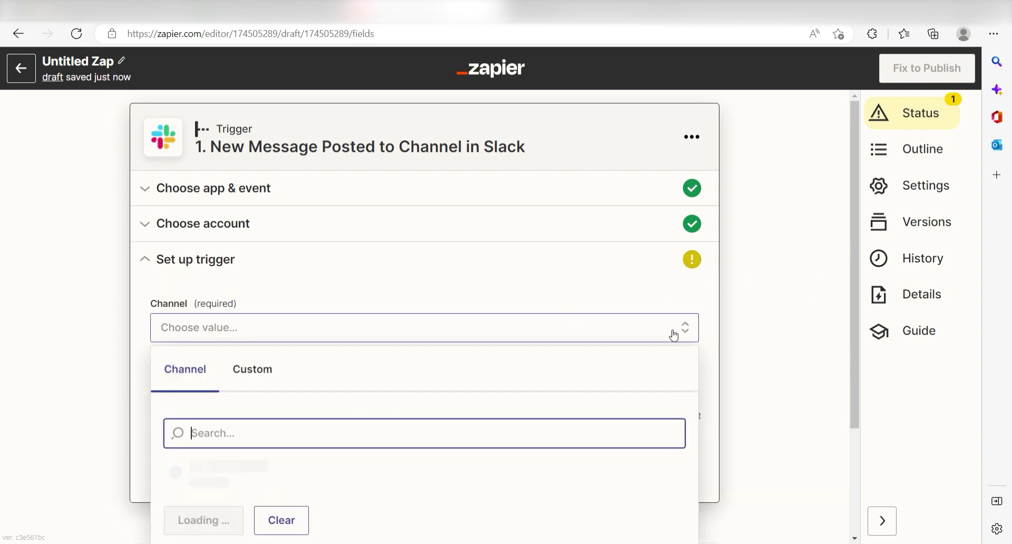
pyautogui.click(474, 519)
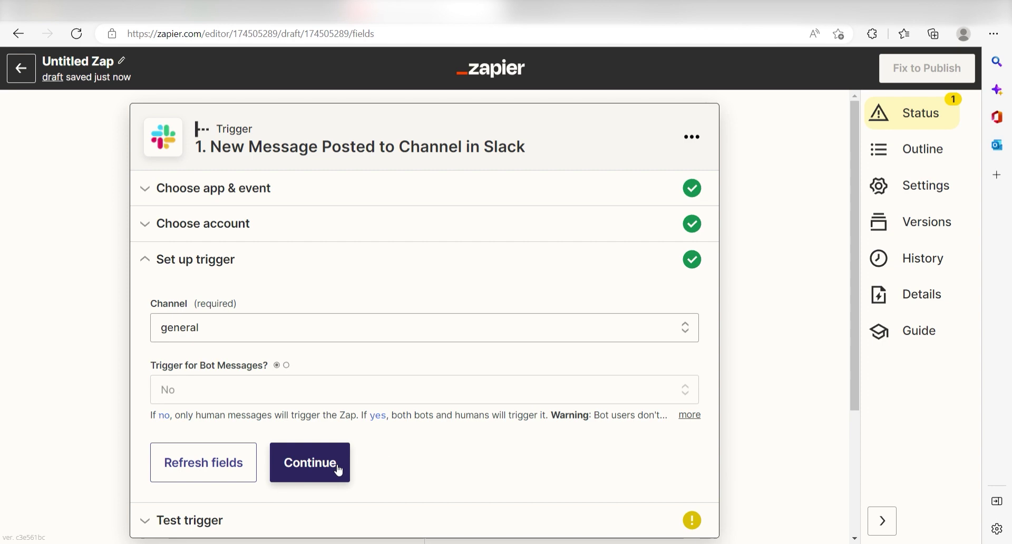
pyautogui.click(318, 466)
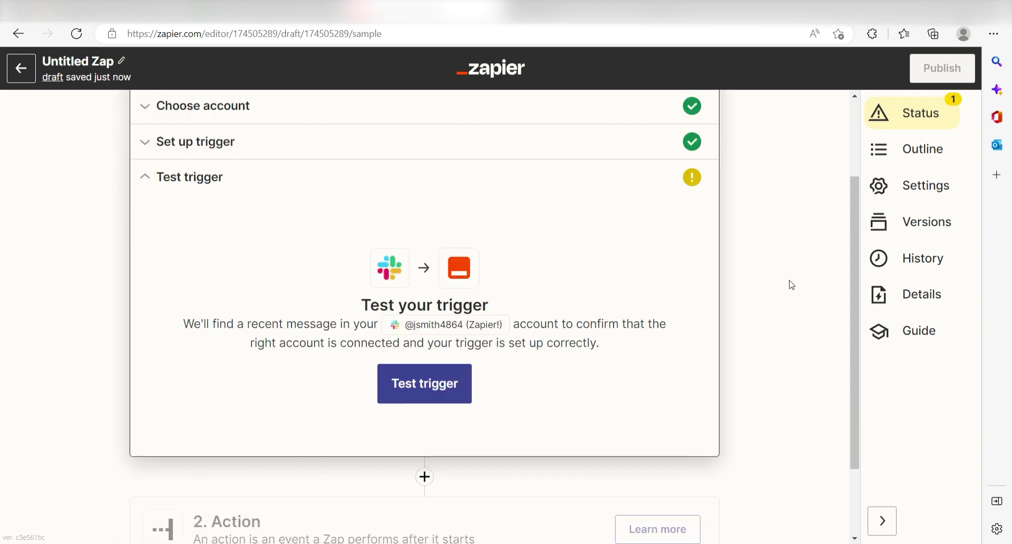
pyautogui.click(425, 383)
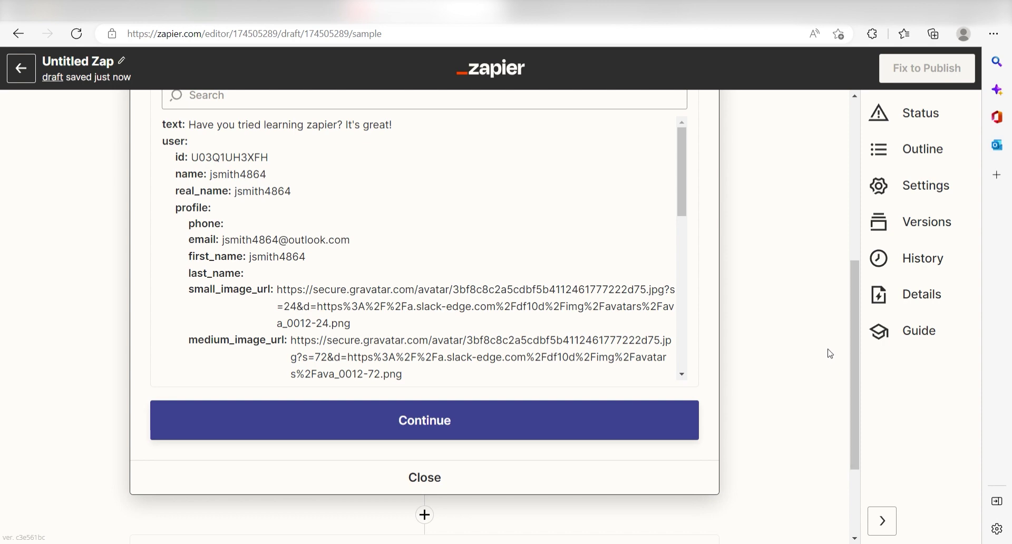
pyautogui.click(626, 420)
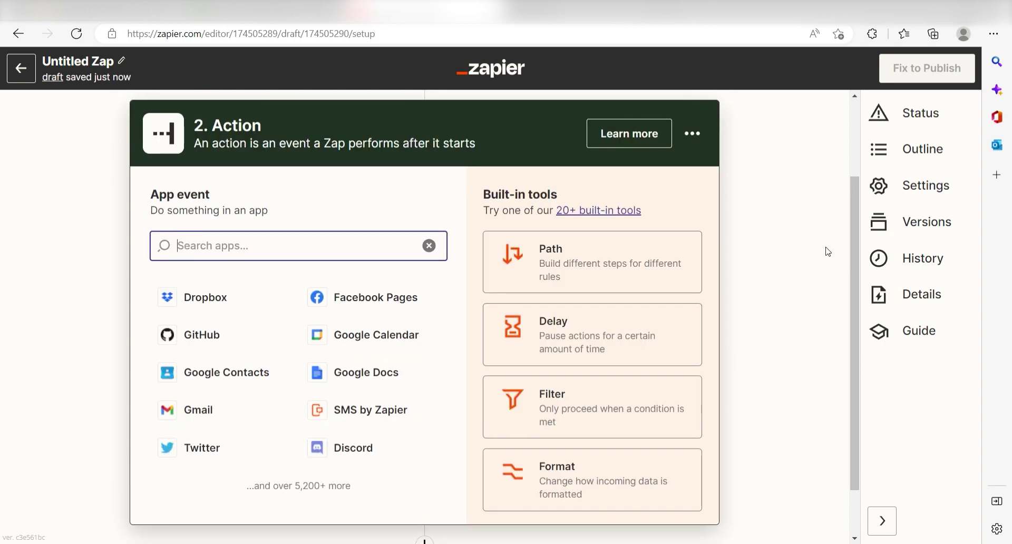
# Step: Choose Google Chat with the Create Message event for the action step
pyautogui.write('google chat')
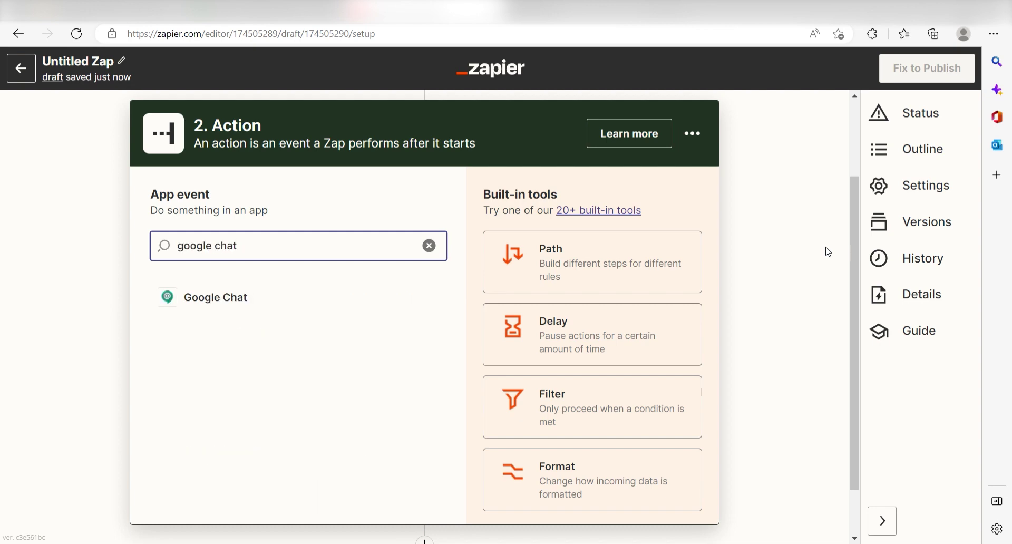
pyautogui.click(422, 299)
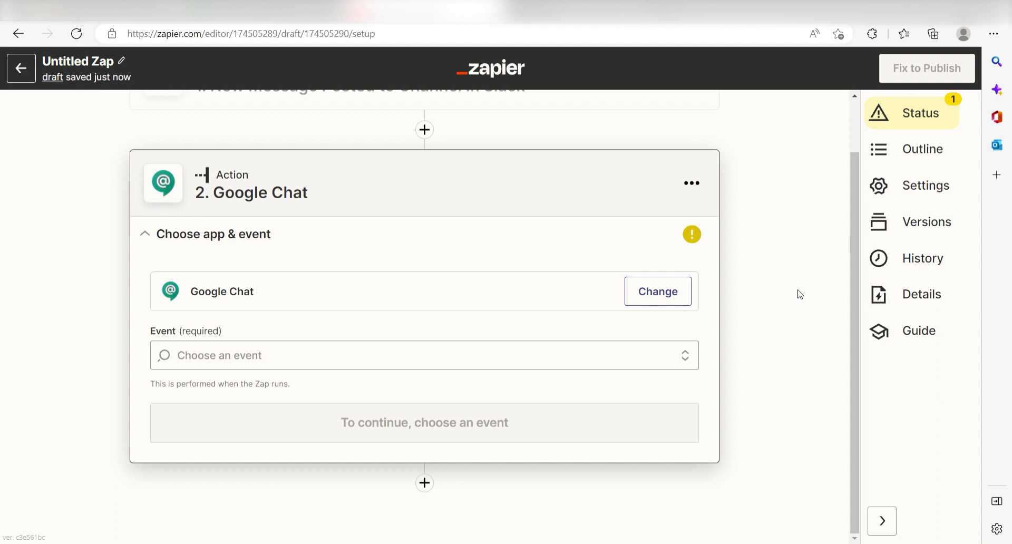
pyautogui.click(632, 354)
pyautogui.click(569, 416)
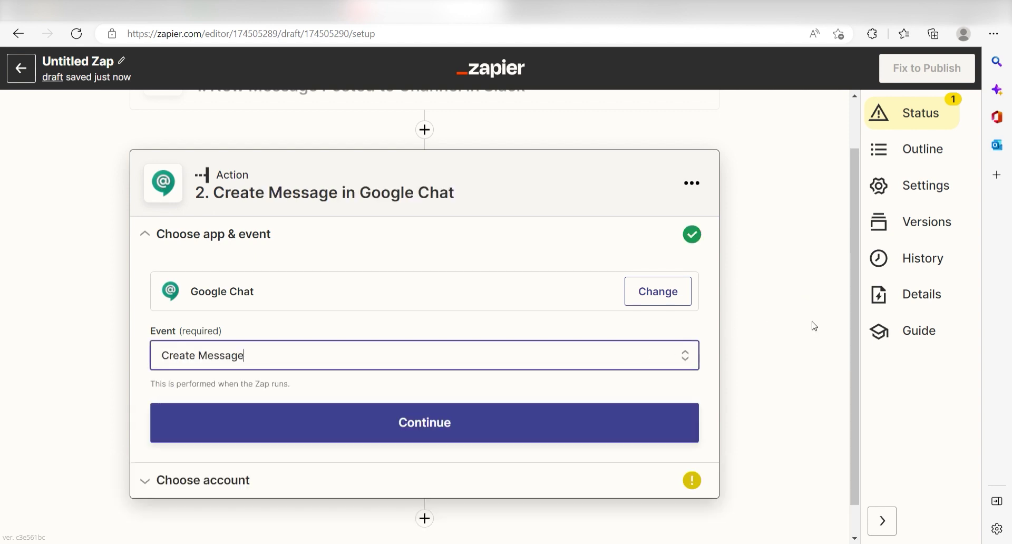
# Step: Connect and authorize the Google account for the Google Chat action
pyautogui.click(664, 419)
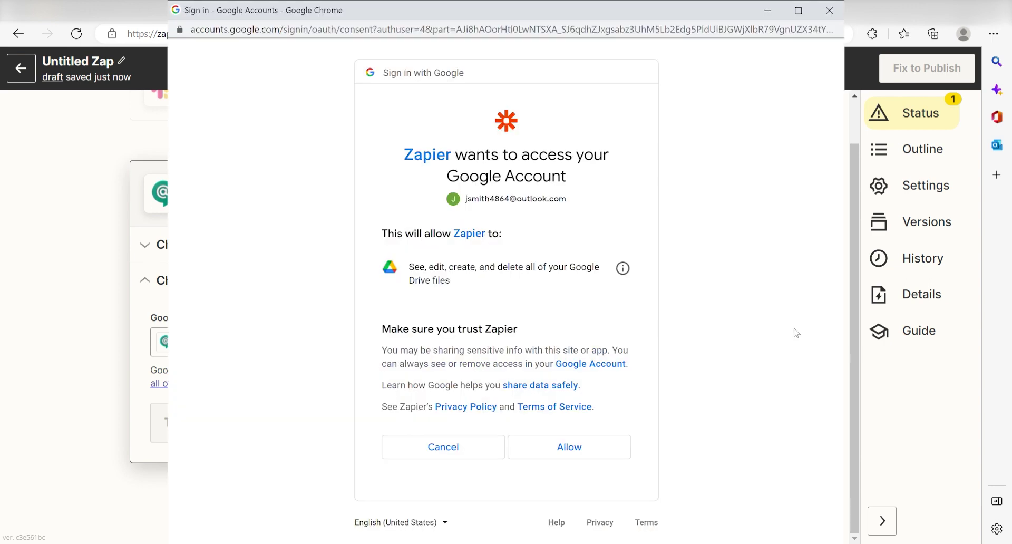
pyautogui.click(569, 446)
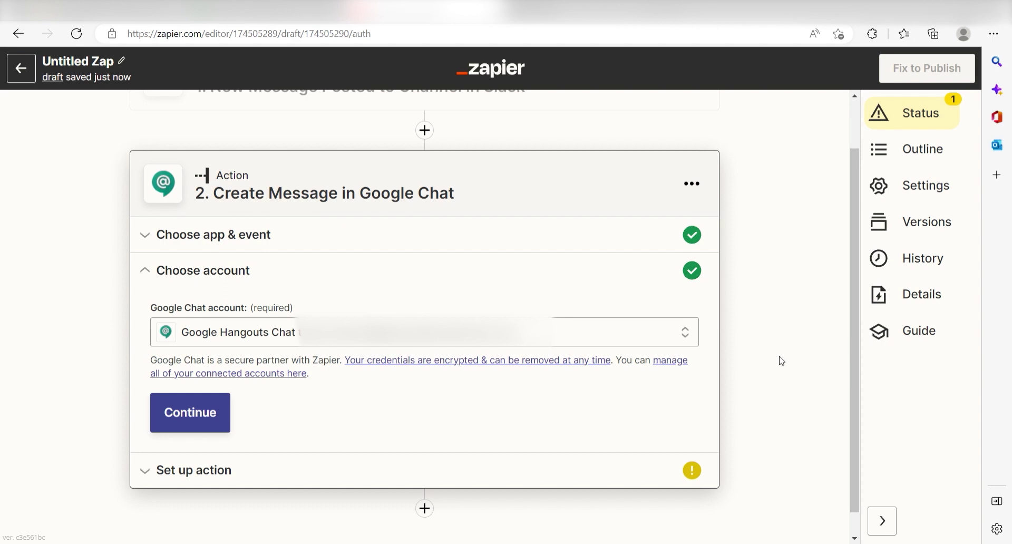
pyautogui.click(210, 413)
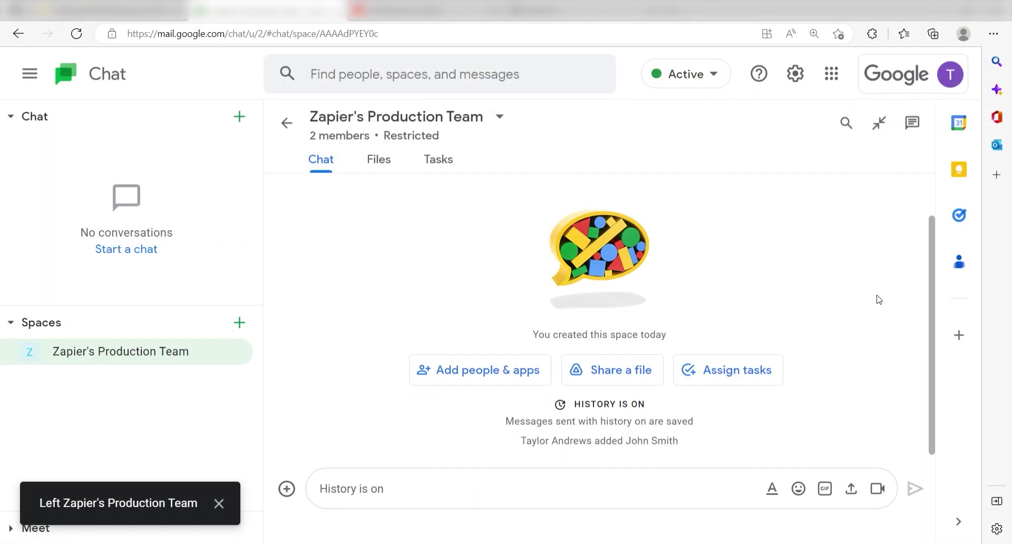
# Step: Add the Zapier app to Zapier's Production Team space and allow it to post Zaps
pyautogui.click(487, 369)
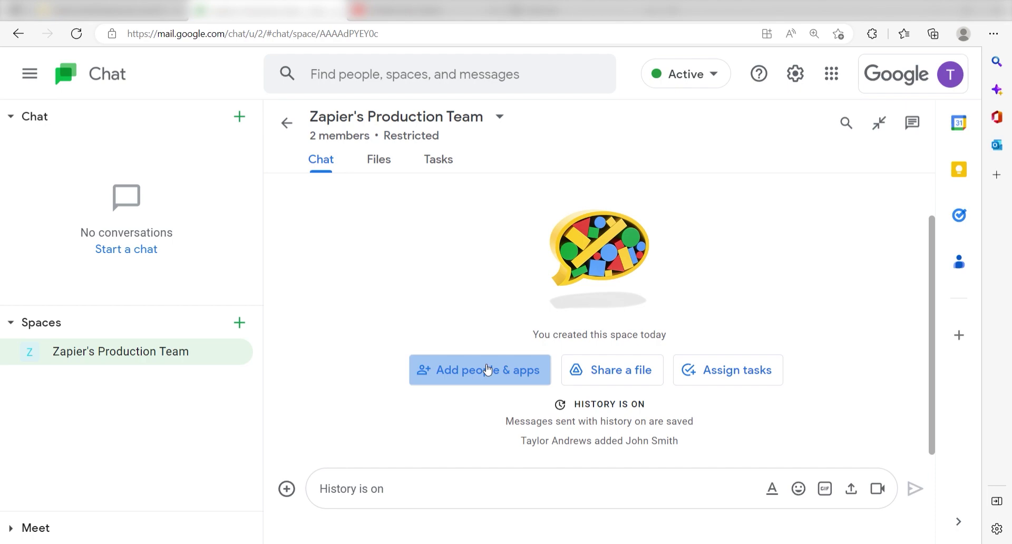
pyautogui.write('zapier')
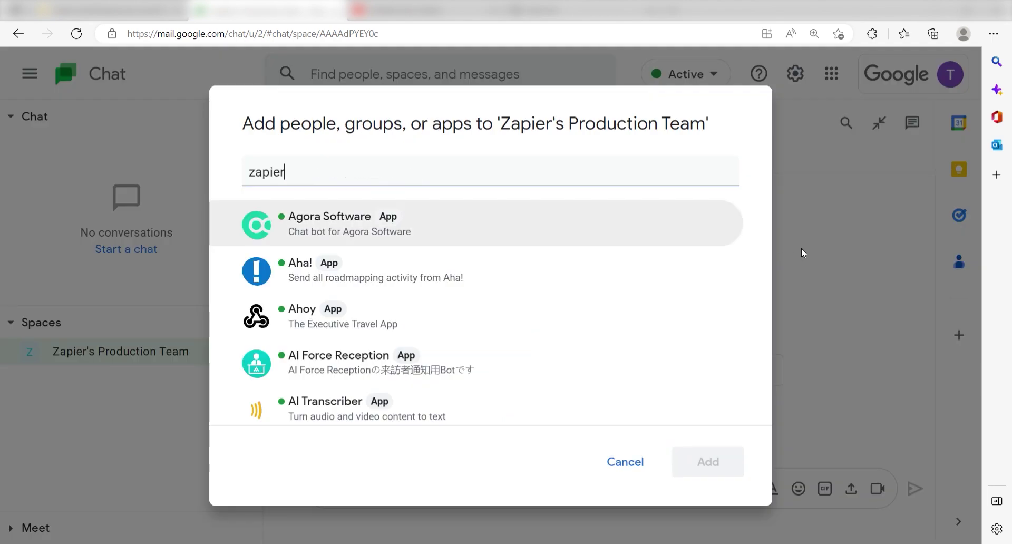
pyautogui.click(571, 221)
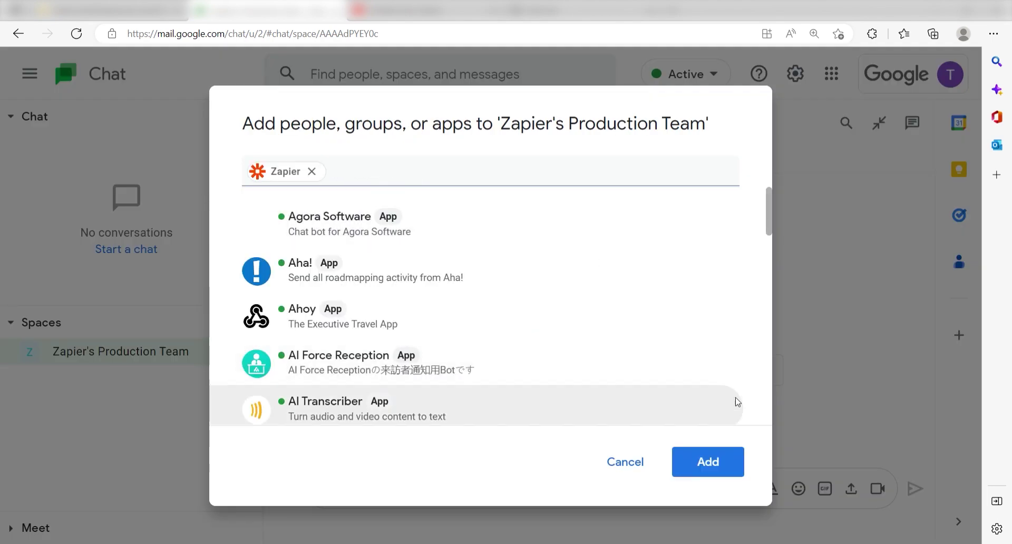
pyautogui.click(711, 463)
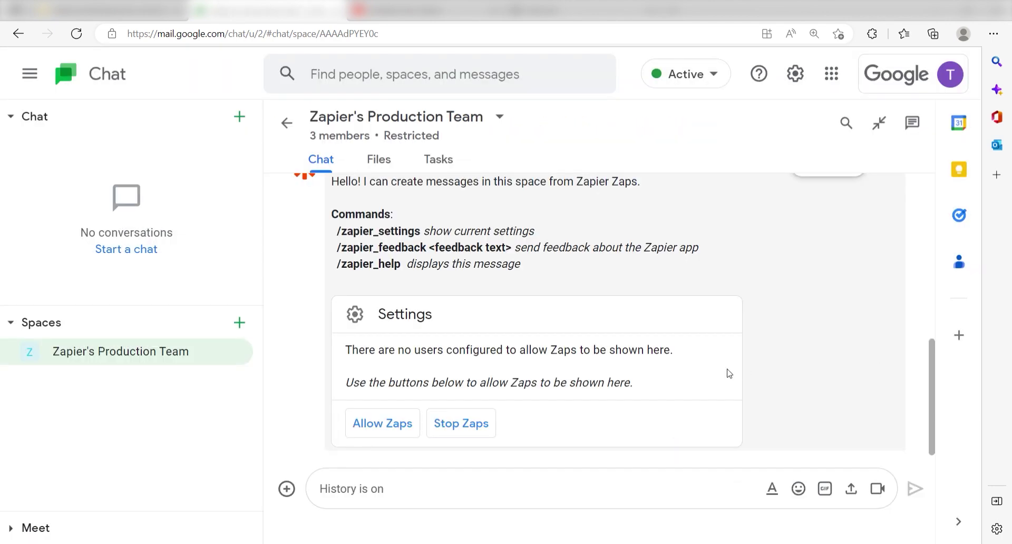
pyautogui.click(394, 422)
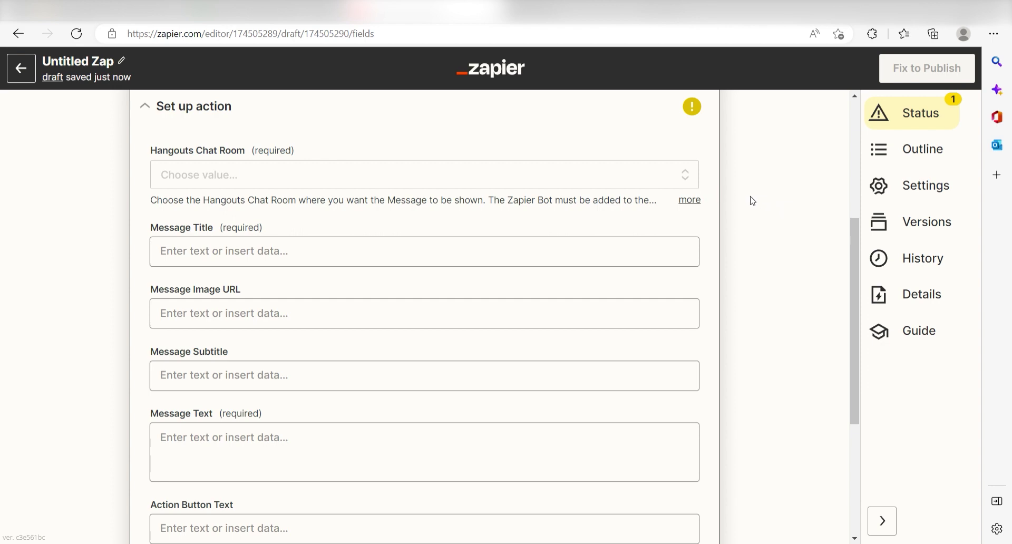
# Step: Target Zapier's Production Team and title messages with the Slack User Name plus 'posted in slack!'
pyautogui.click(663, 185)
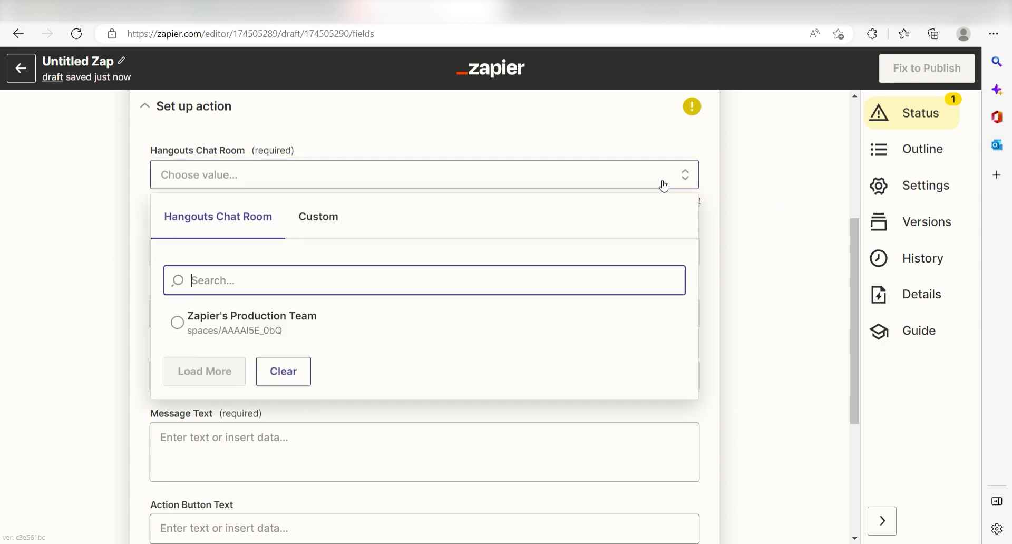
pyautogui.click(479, 323)
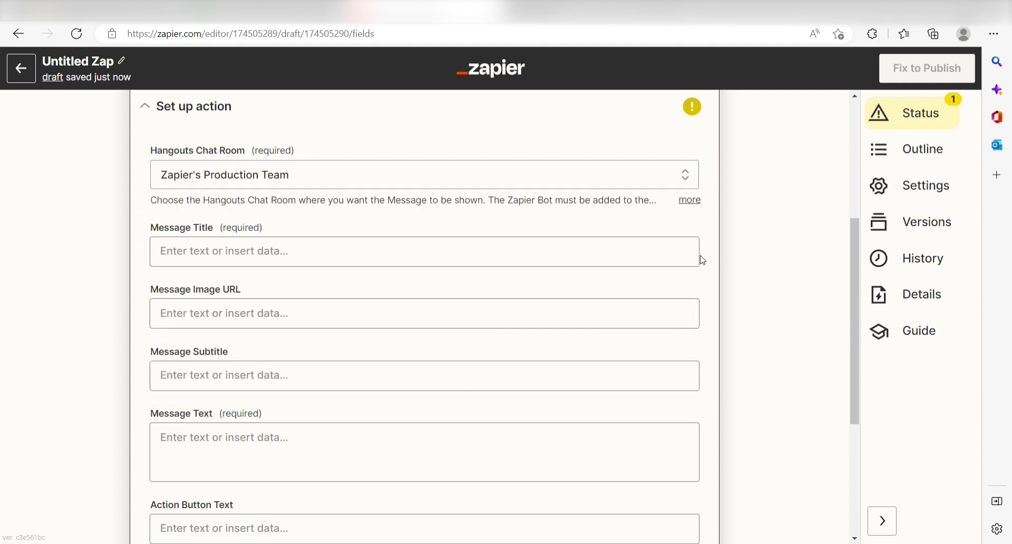
pyautogui.click(682, 259)
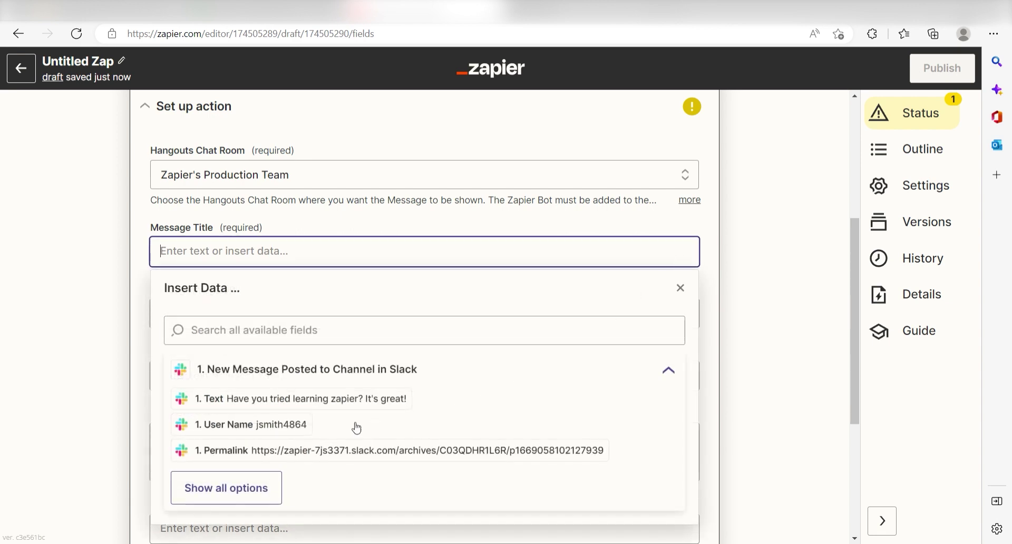
pyautogui.click(277, 431)
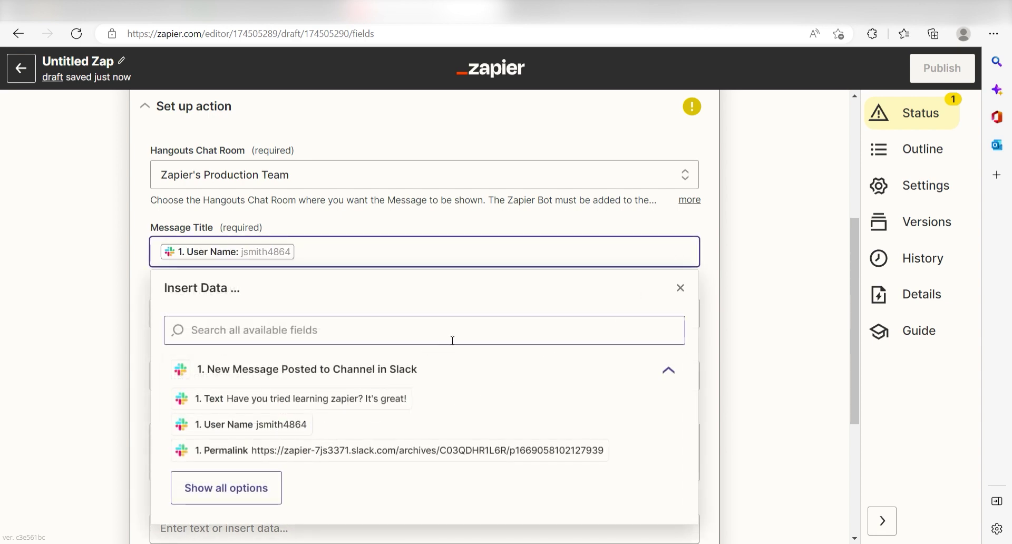
pyautogui.write('posted in slack!')
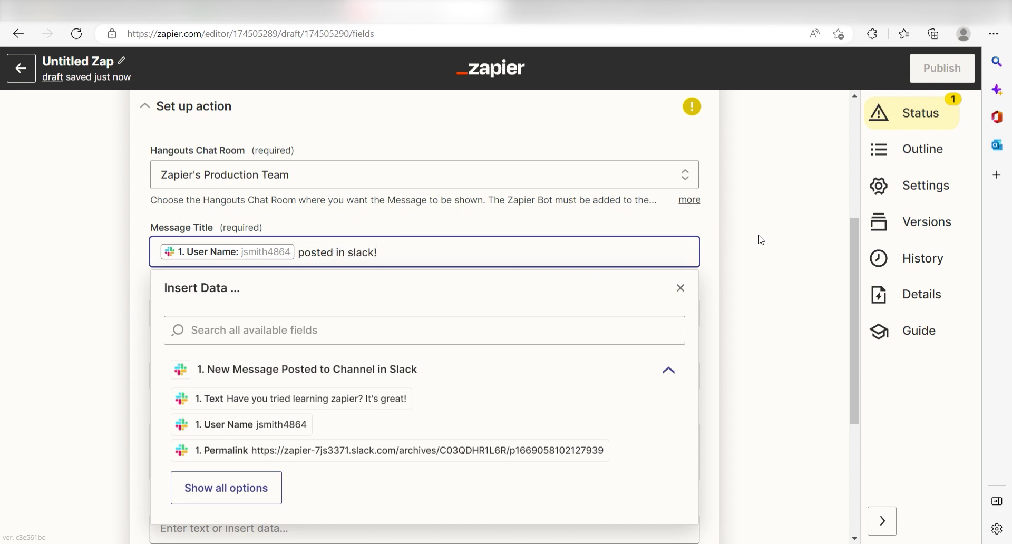
# Step: Map the Slack message Text into the Message Text field
pyautogui.scroll(-4, 760, 239)
pyautogui.click(400, 258)
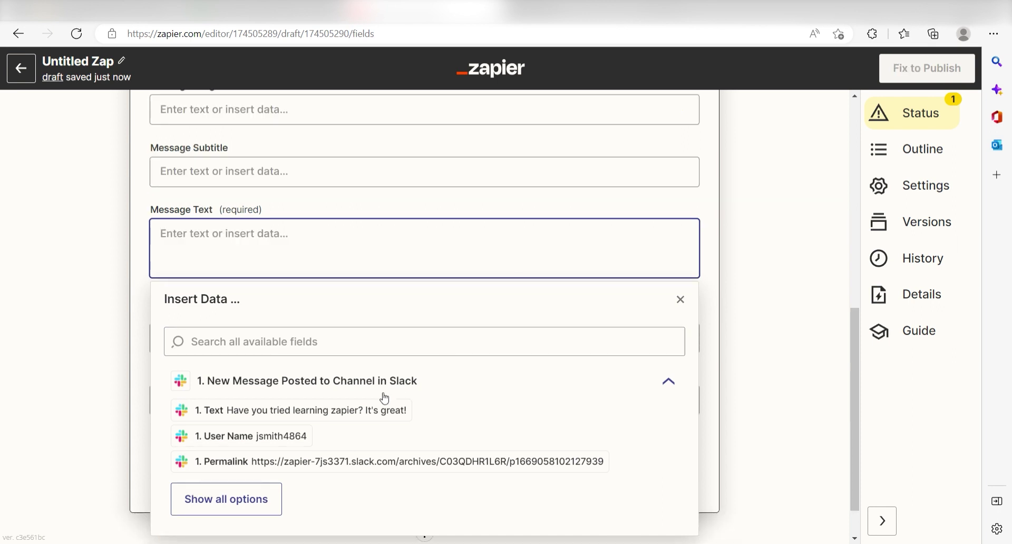
pyautogui.click(295, 411)
pyautogui.click(818, 237)
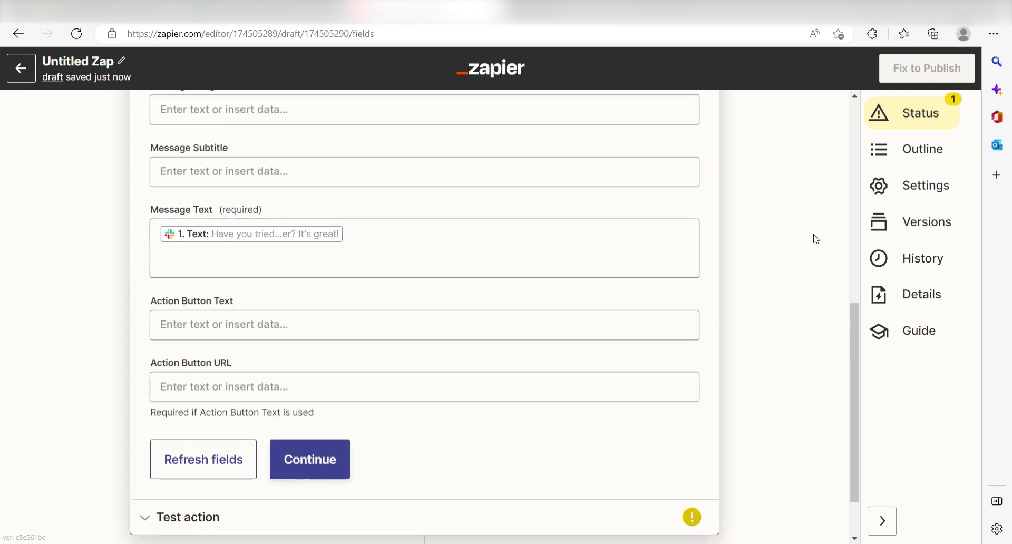
# Step: Continue past the action fields to the test step showing the message preview
pyautogui.click(320, 460)
pyautogui.click(319, 461)
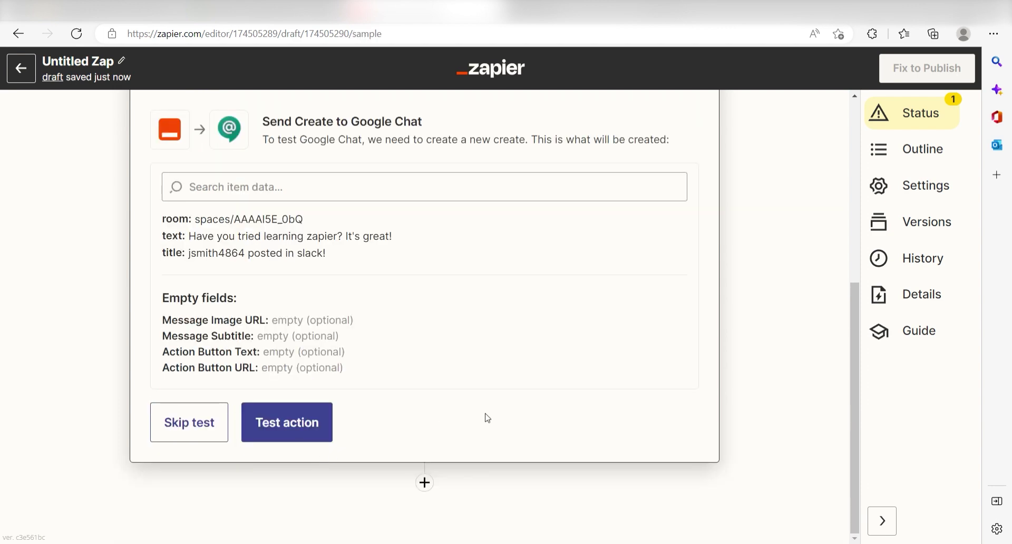